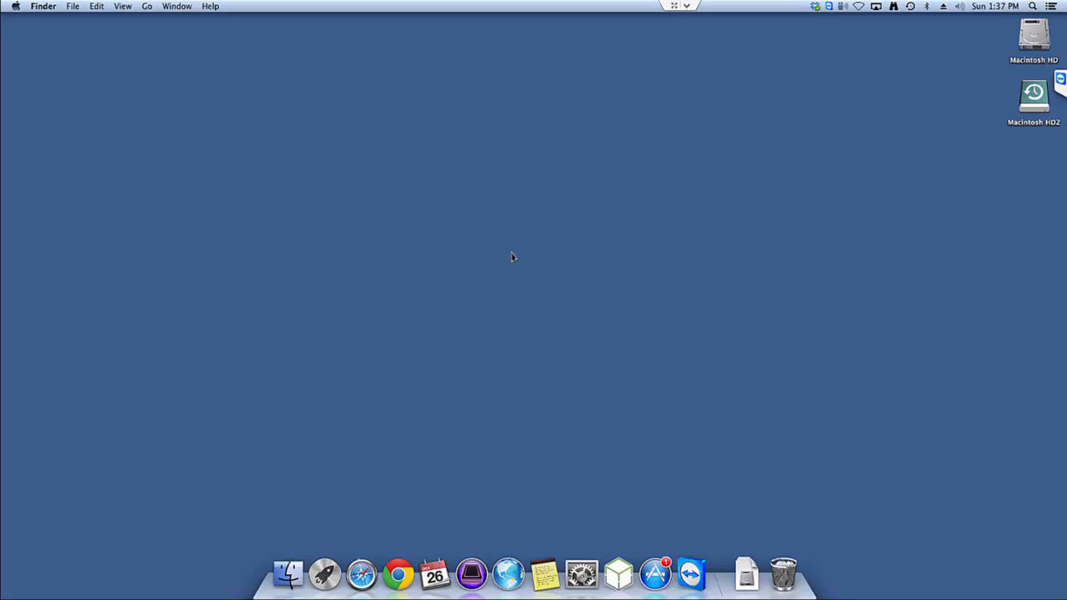
Launch MinecraftEdu and start the MinecraftEdu Server Launcher, placing its window clear of the screen edge.
{"action": "left_click", "coordinate": [619, 574]}
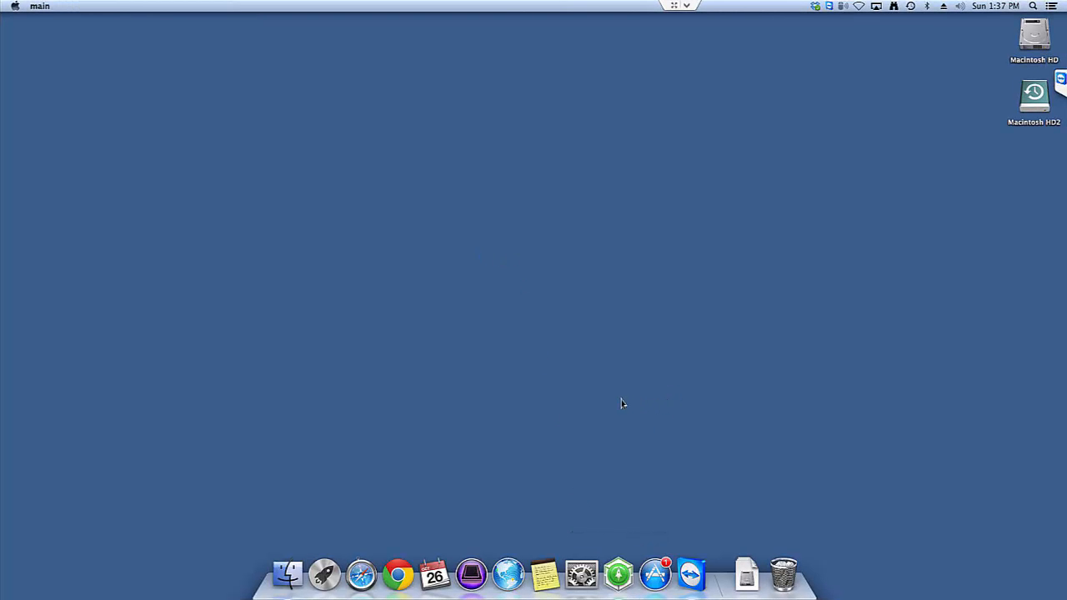
{"action": "left_click_drag", "start_coordinate": [433, 172], "coordinate": [491, 88]}
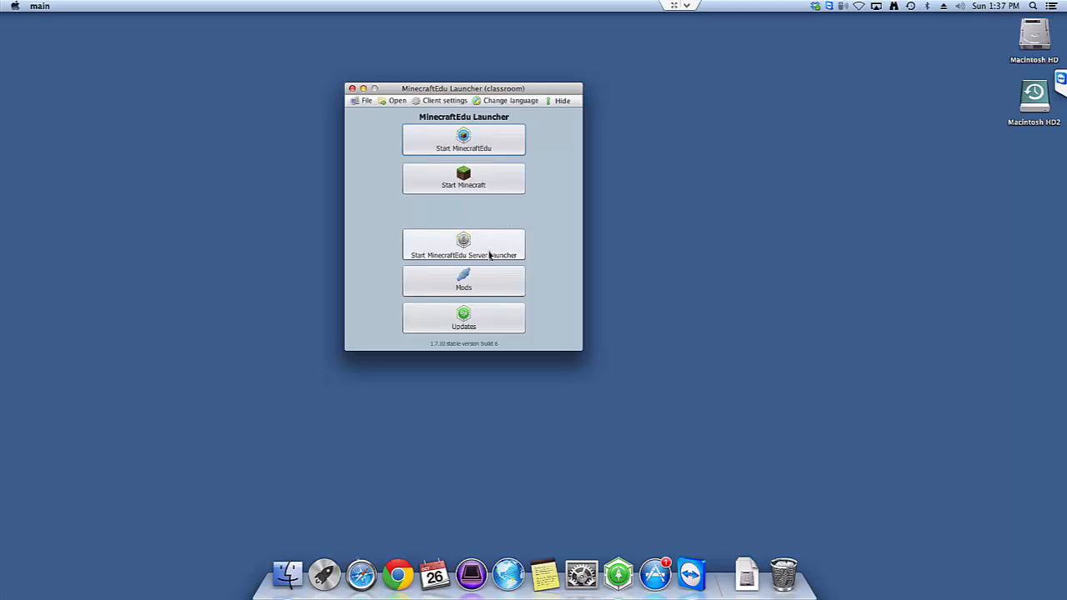
{"action": "left_click", "coordinate": [447, 249]}
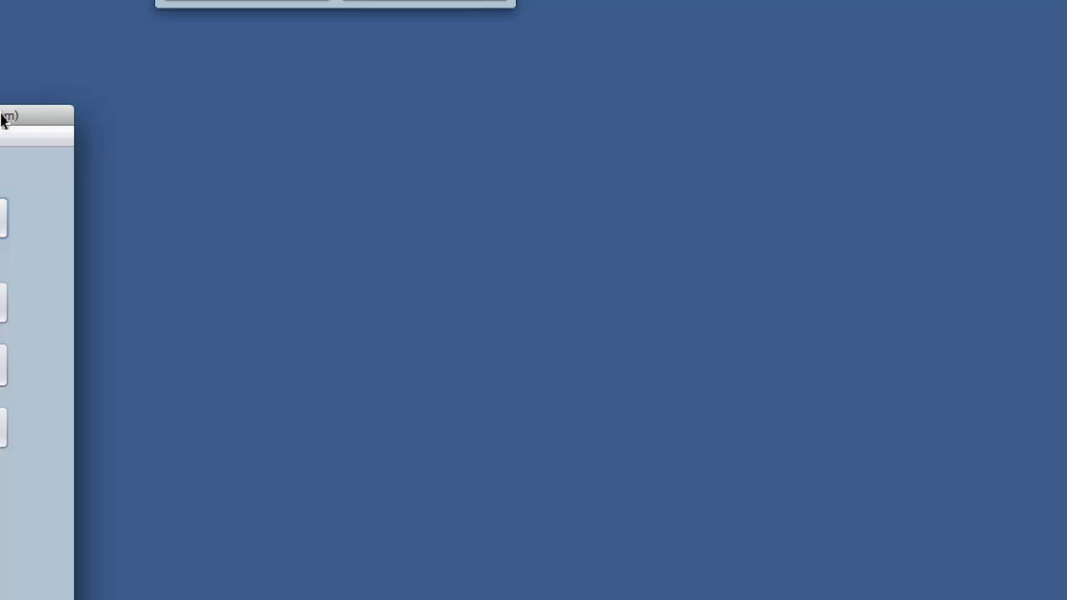
{"action": "left_click_drag", "start_coordinate": [114, 126], "coordinate": [409, 52]}
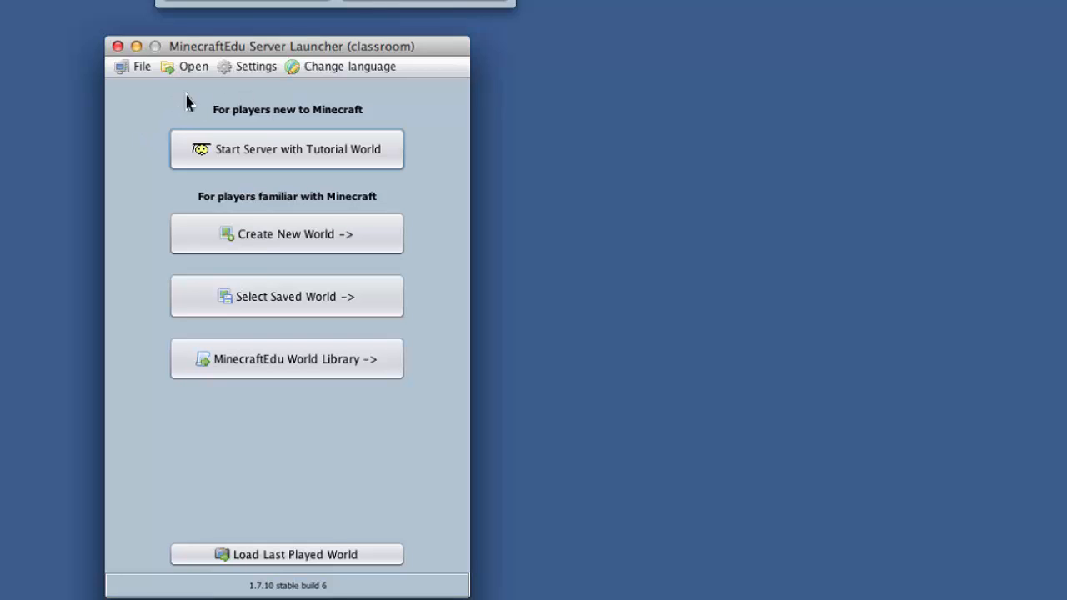
Open the server settings and set the player limit to 25.
{"action": "left_click", "coordinate": [141, 66]}
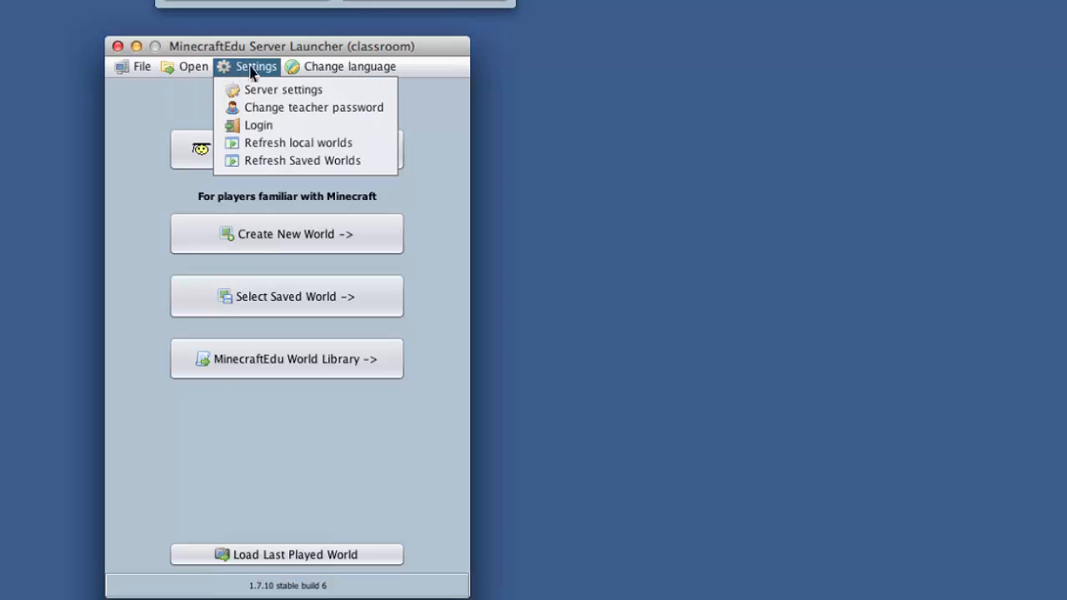
{"action": "mouse_move", "coordinate": [337, 68]}
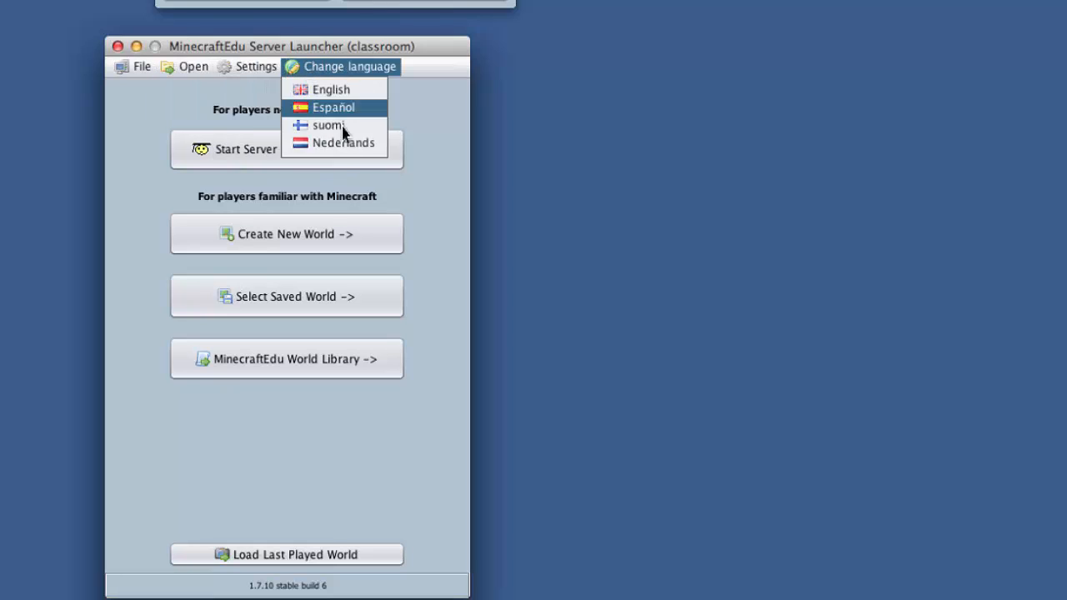
{"action": "mouse_move", "coordinate": [245, 68]}
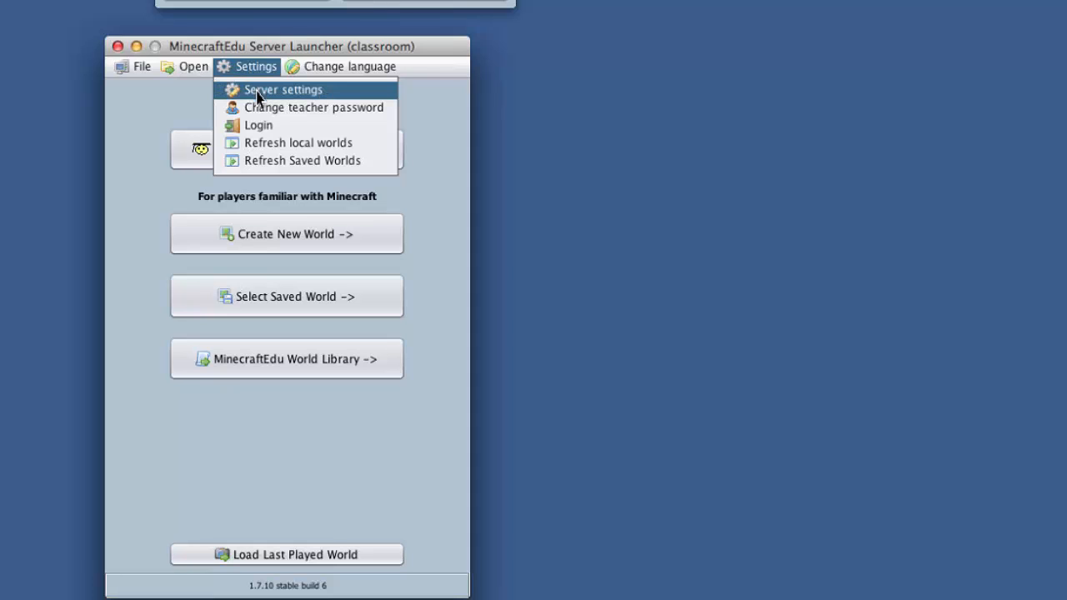
{"action": "left_click", "coordinate": [257, 91]}
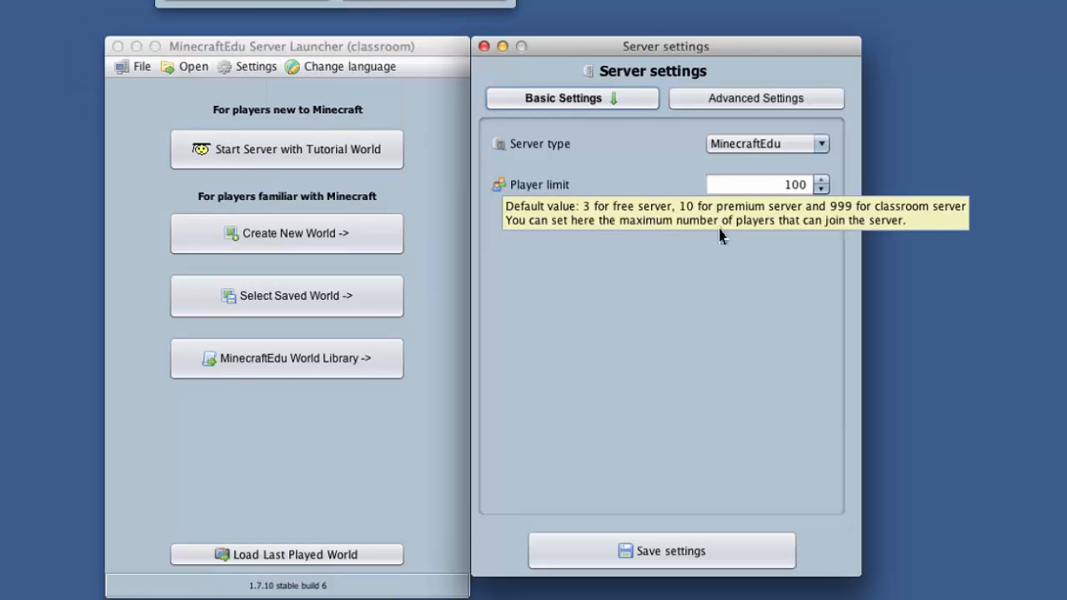
{"action": "left_click", "coordinate": [791, 185]}
{"action": "double_click", "coordinate": [806, 183]}
{"action": "left_click", "coordinate": [805, 183]}
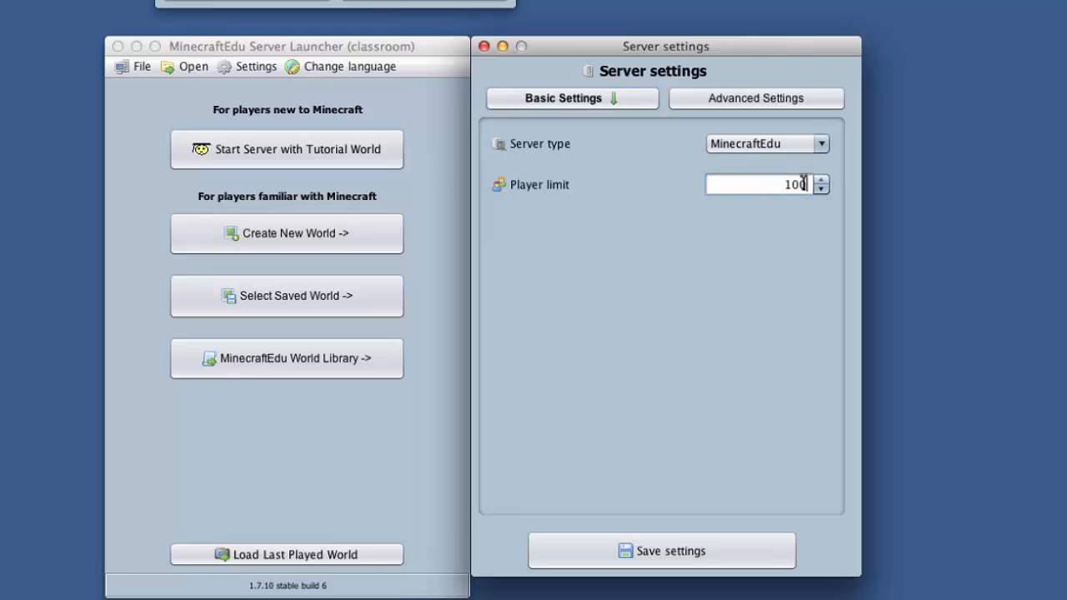
{"action": "left_click_drag", "start_coordinate": [805, 185], "coordinate": [767, 185]}
{"action": "type", "text": "25"}
Review the server type choices and the advanced settings, and save and close the server settings.
{"action": "left_click", "coordinate": [792, 145]}
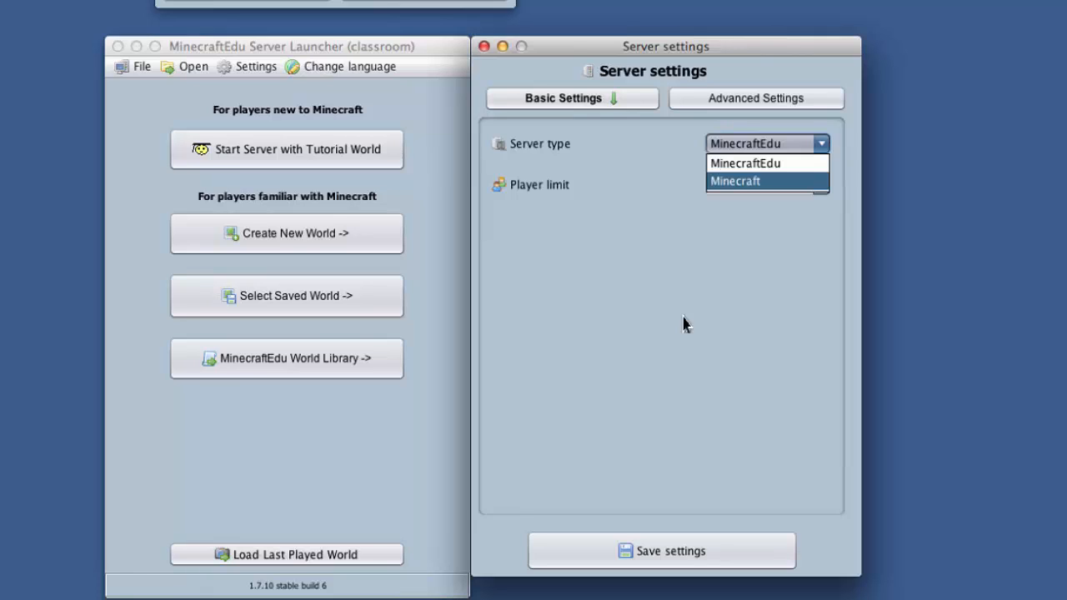
{"action": "left_click", "coordinate": [715, 323]}
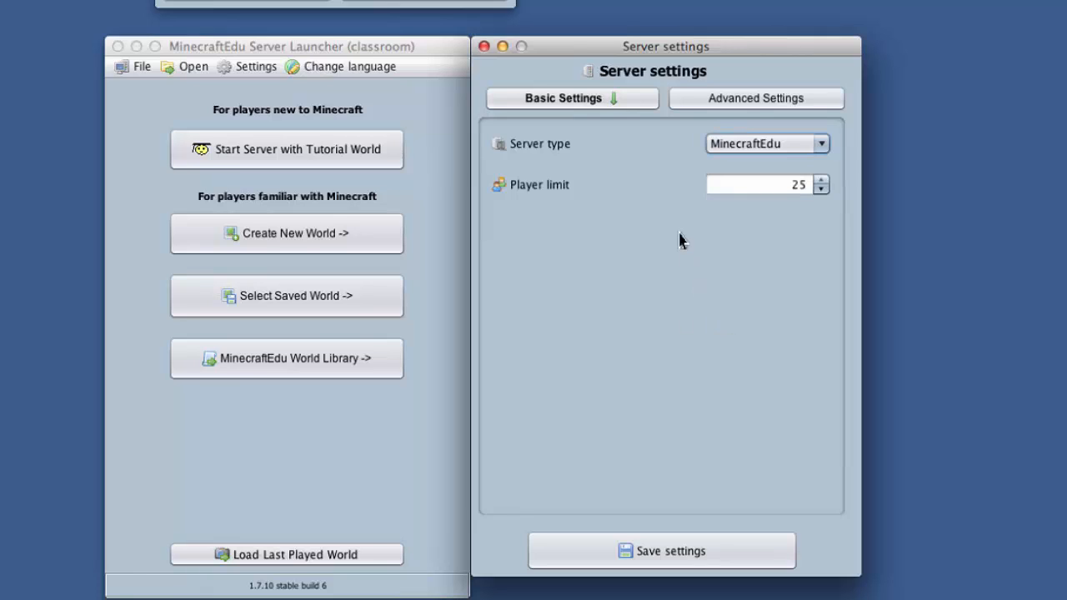
{"action": "left_click", "coordinate": [757, 102]}
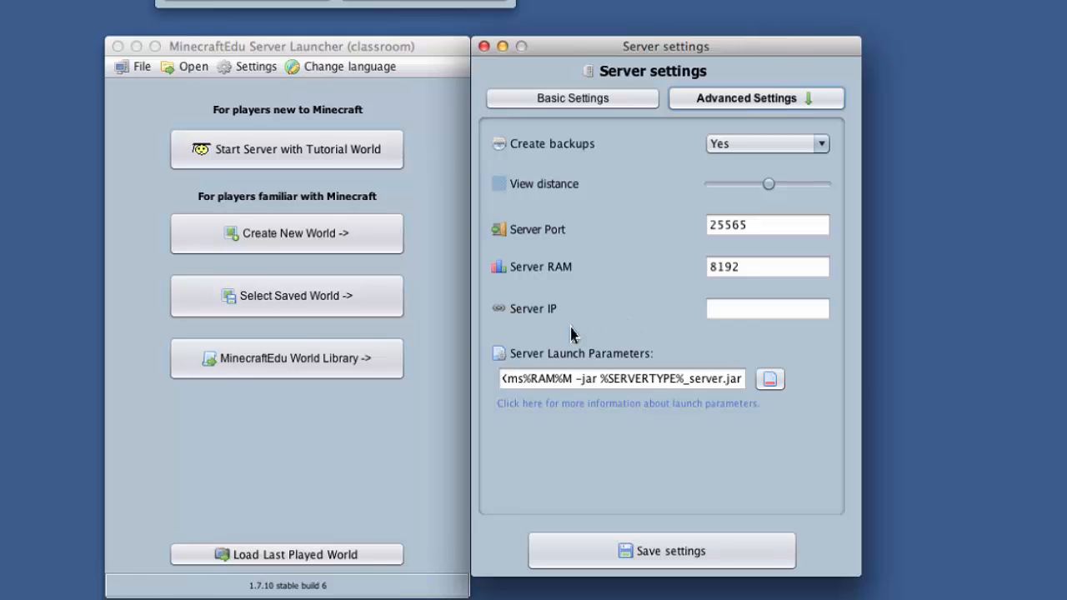
{"action": "mouse_move", "coordinate": [573, 321]}
{"action": "left_click", "coordinate": [604, 100]}
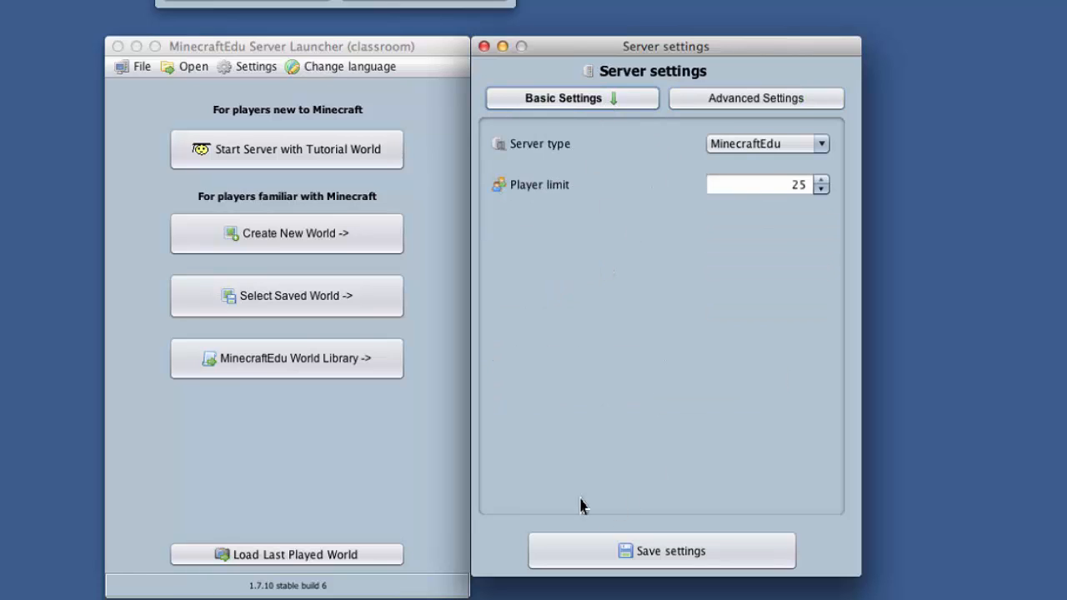
{"action": "left_click", "coordinate": [662, 560]}
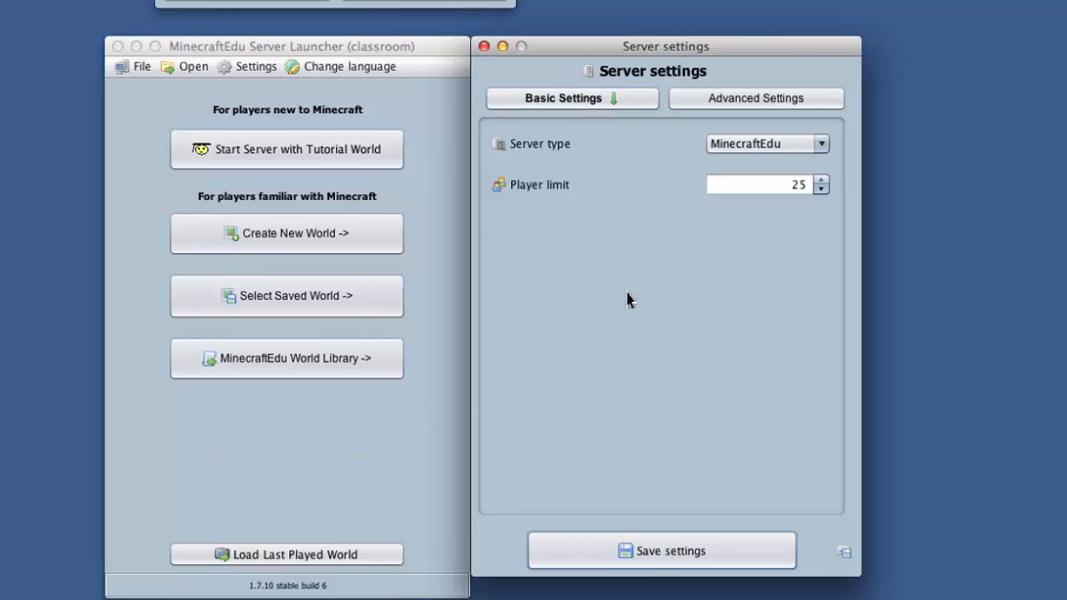
{"action": "left_click", "coordinate": [484, 47]}
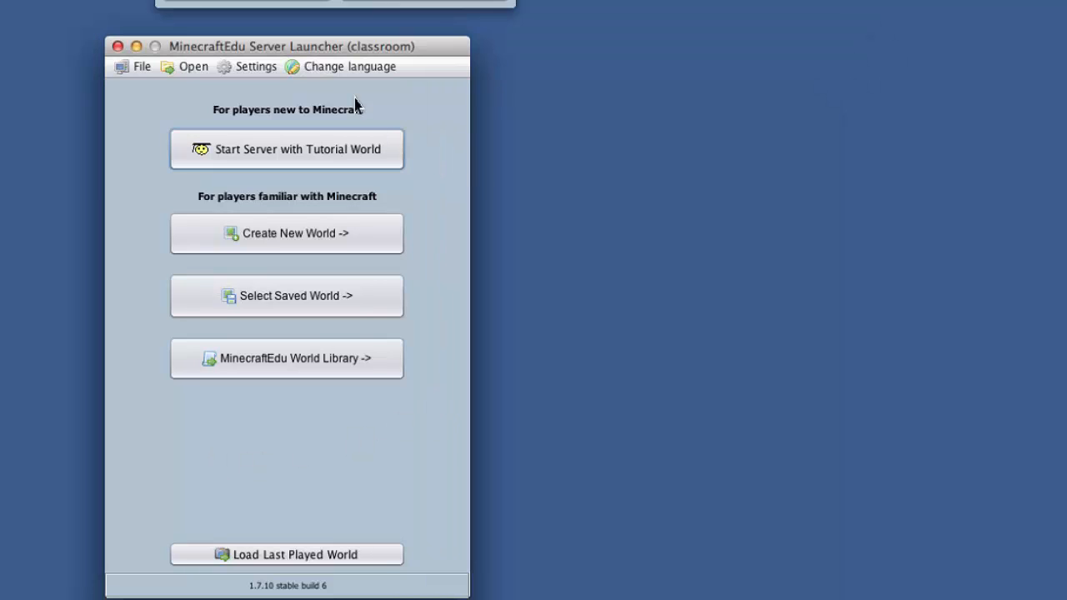
Open the server's worlds folder, view its contents and close it.
{"action": "left_click", "coordinate": [195, 74]}
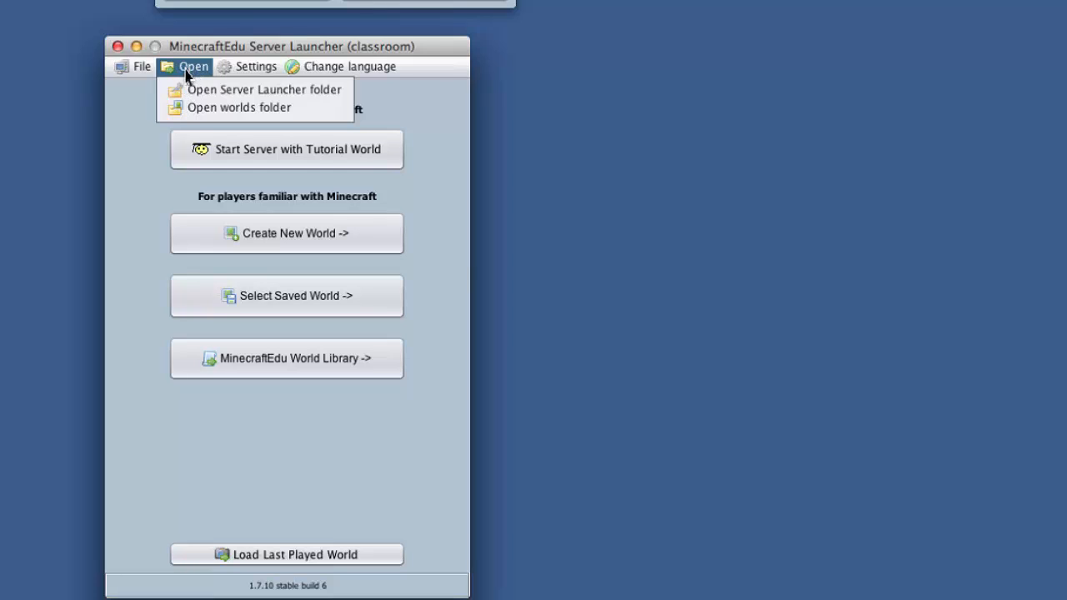
{"action": "left_click", "coordinate": [230, 110]}
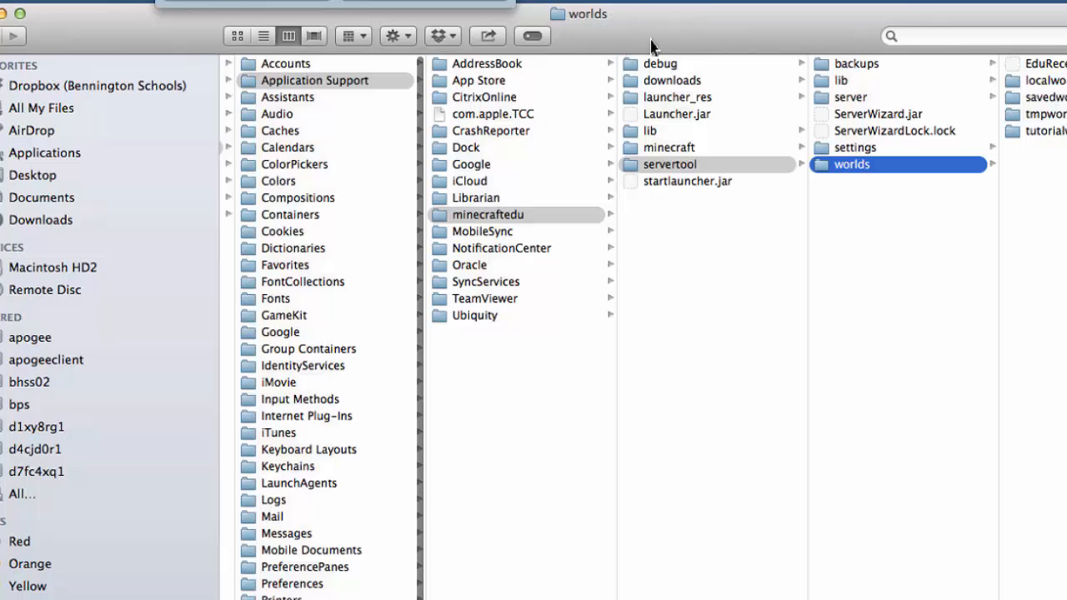
{"action": "left_click_drag", "start_coordinate": [650, 40], "coordinate": [290, 72]}
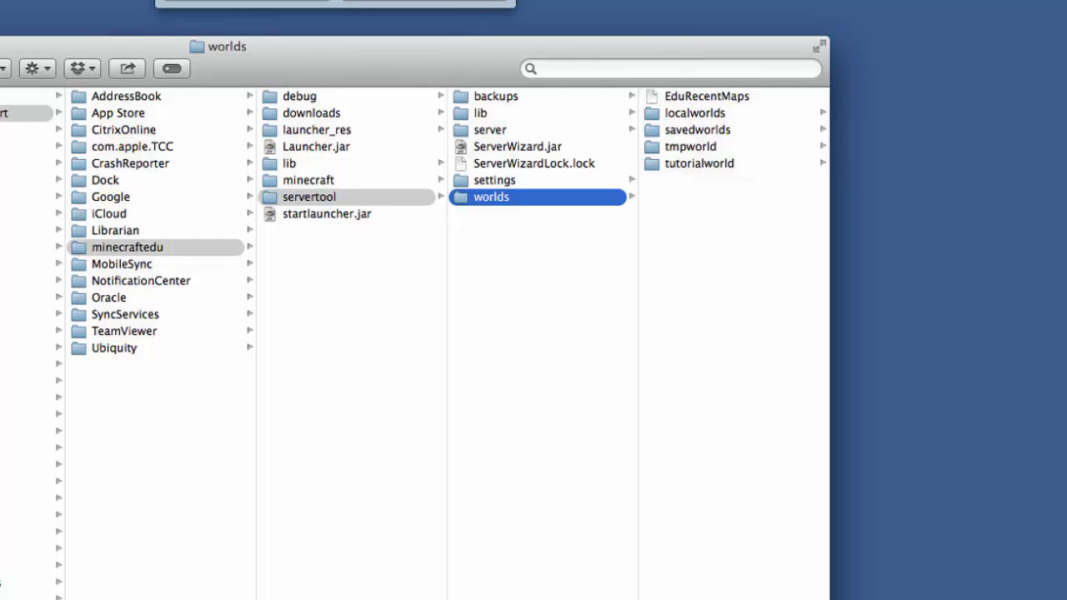
{"action": "key", "text": "super+w"}
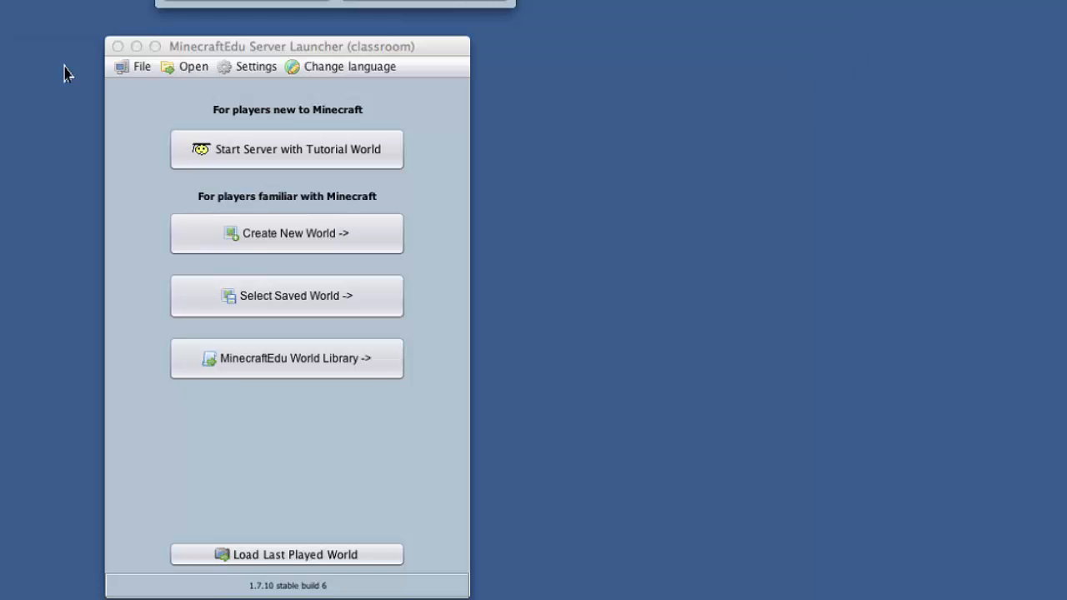
Open the Server Launcher folder, inspect the mods folder inside the server folder, and close the window.
{"action": "left_click", "coordinate": [185, 74]}
{"action": "left_click", "coordinate": [222, 88]}
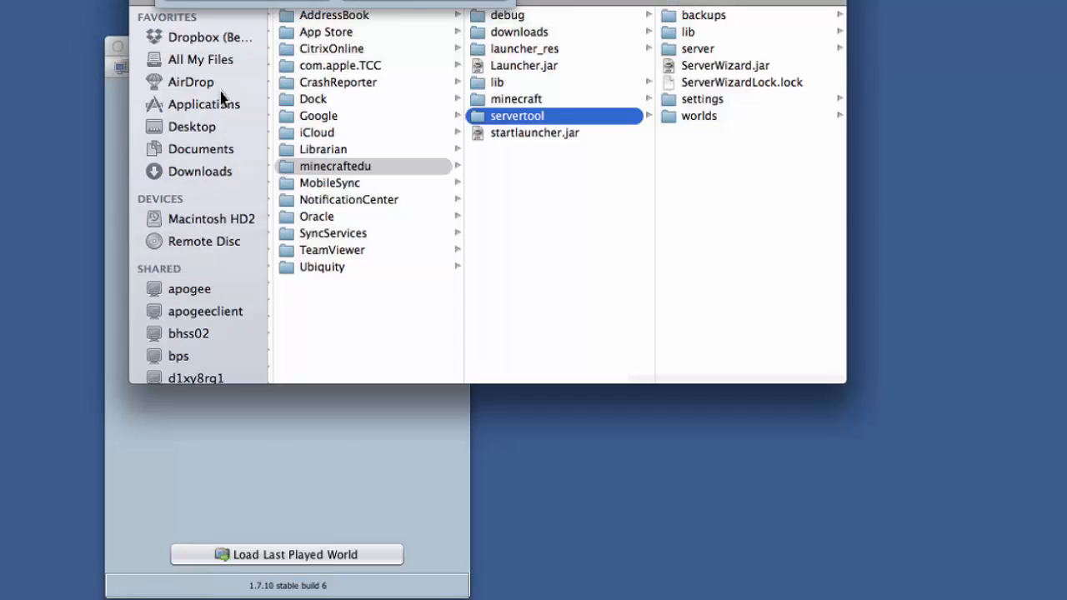
{"action": "left_click_drag", "start_coordinate": [631, 3], "coordinate": [631, 104]}
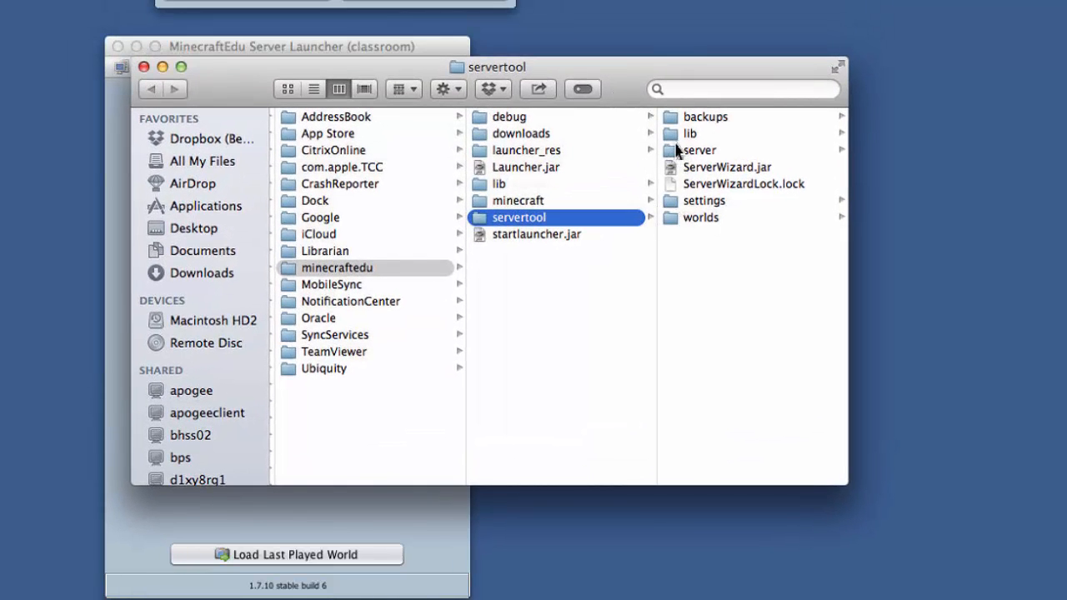
{"action": "left_click", "coordinate": [677, 150]}
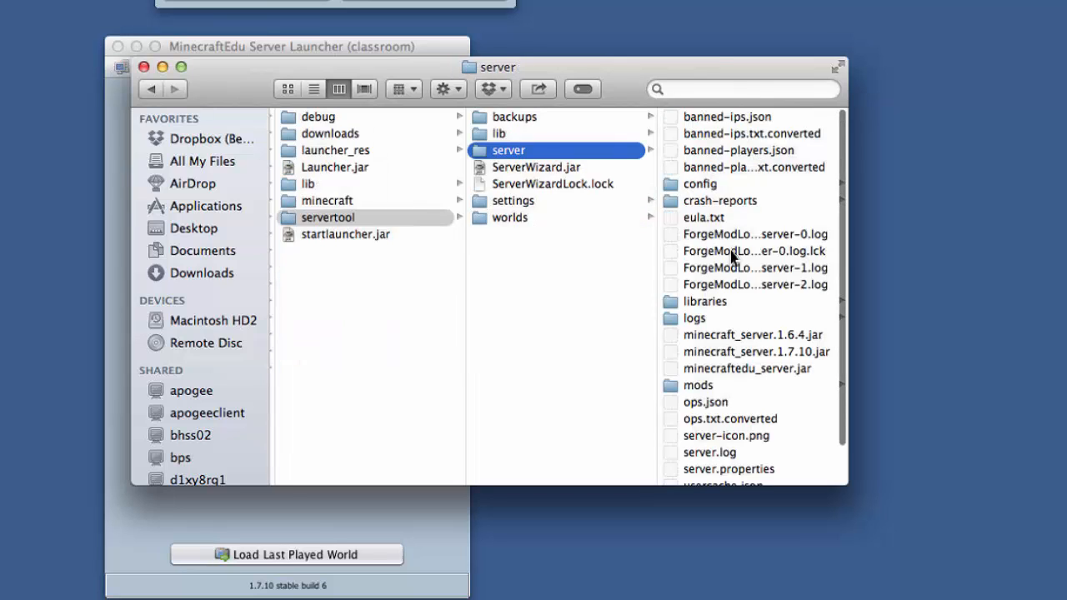
{"action": "left_click", "coordinate": [696, 385]}
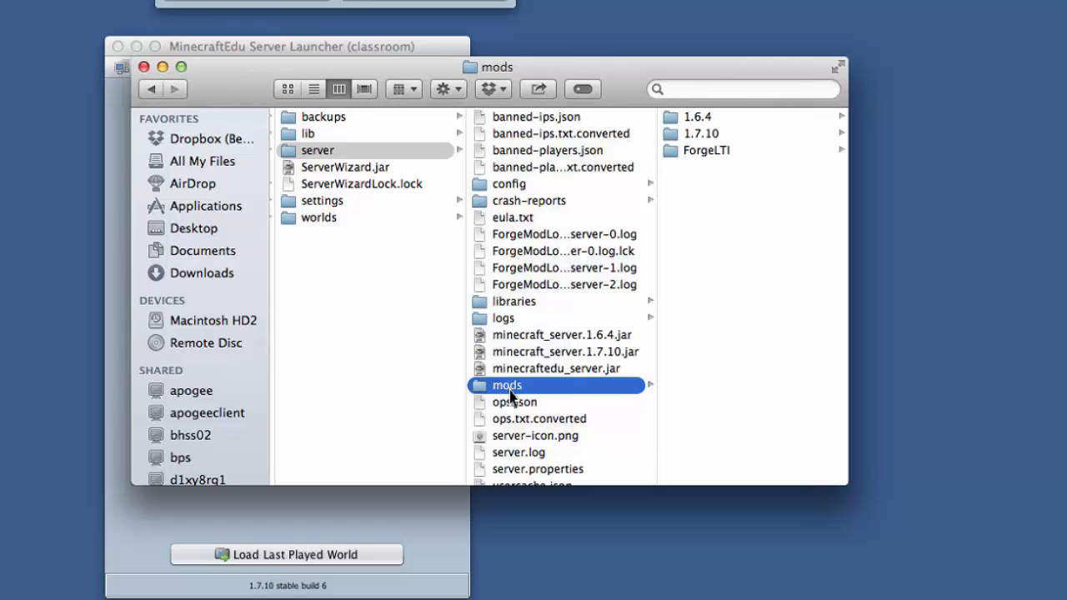
{"action": "left_click", "coordinate": [144, 70]}
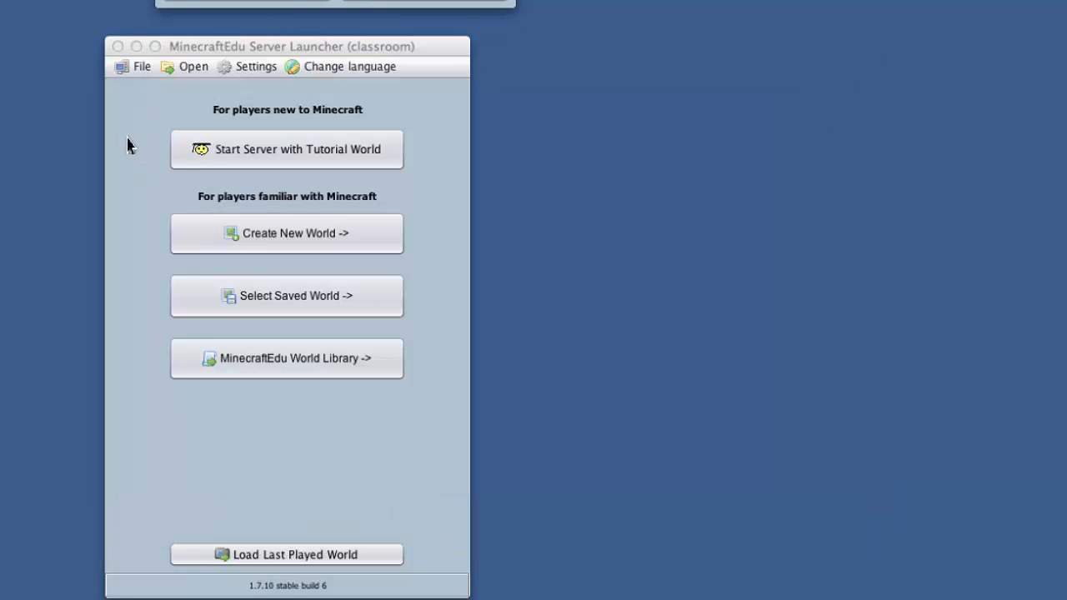
Examine the world types and world settings offered for creating a new world, and close that window.
{"action": "left_click_drag", "start_coordinate": [289, 49], "coordinate": [358, 64]}
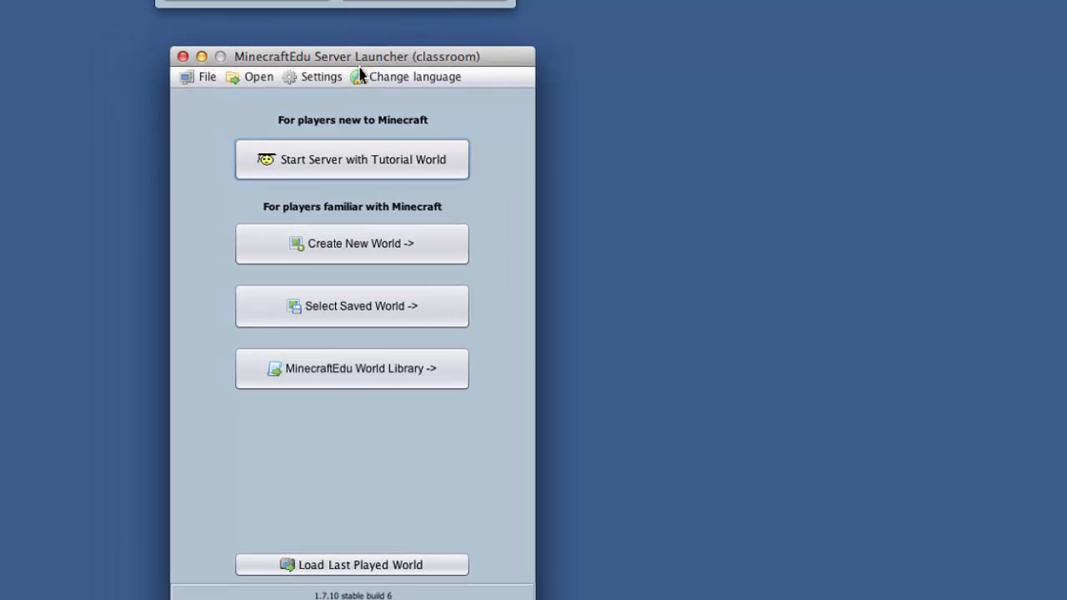
{"action": "left_click", "coordinate": [324, 174]}
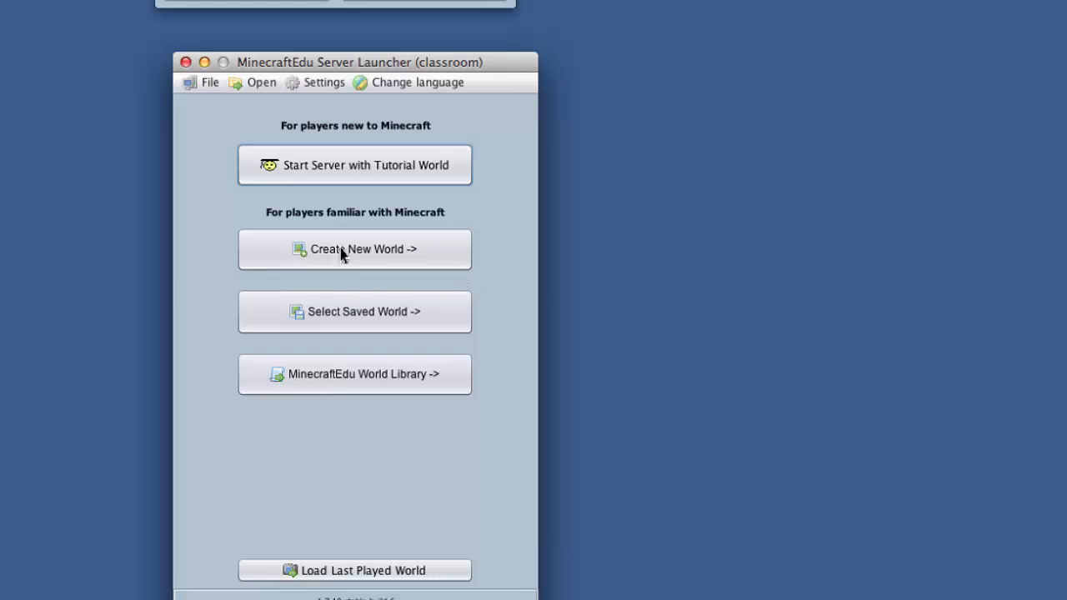
{"action": "left_click", "coordinate": [370, 255]}
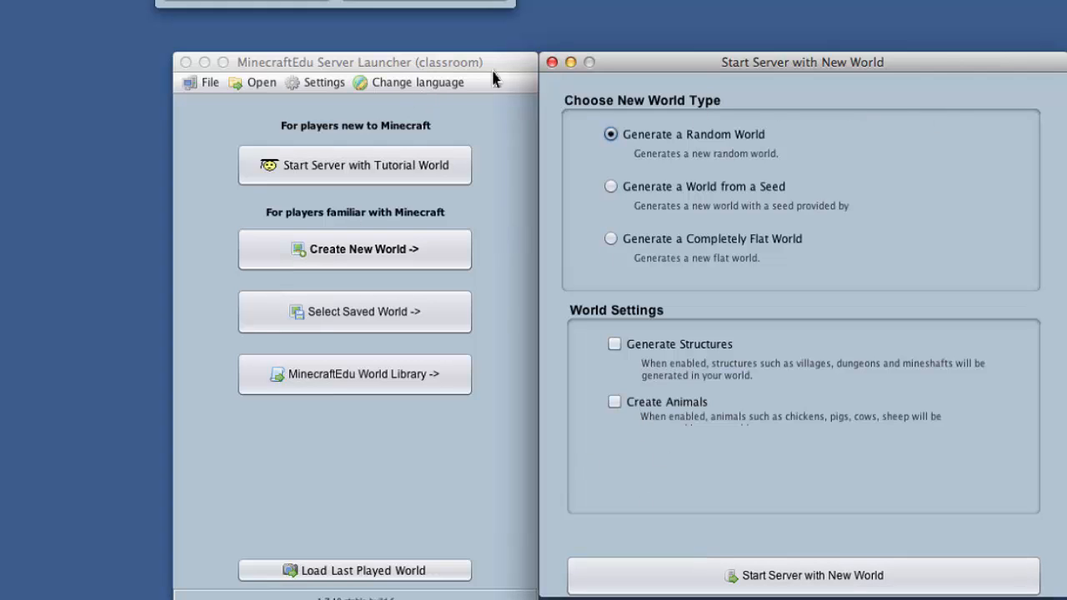
{"action": "left_click", "coordinate": [553, 64]}
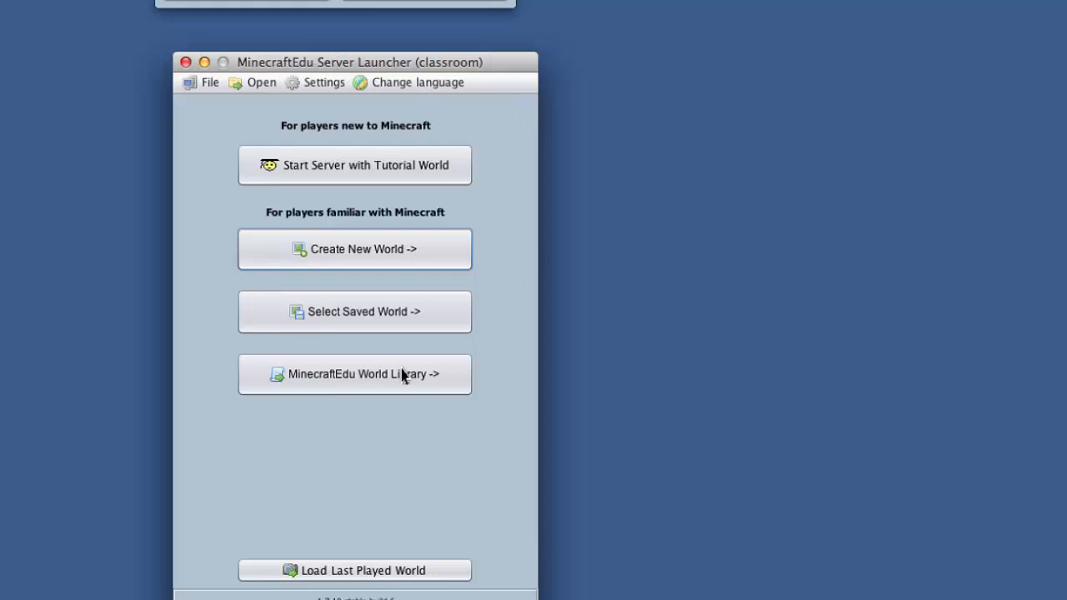
Look through the full list of saved worlds available for starting the server, and close that window.
{"action": "left_click", "coordinate": [348, 321]}
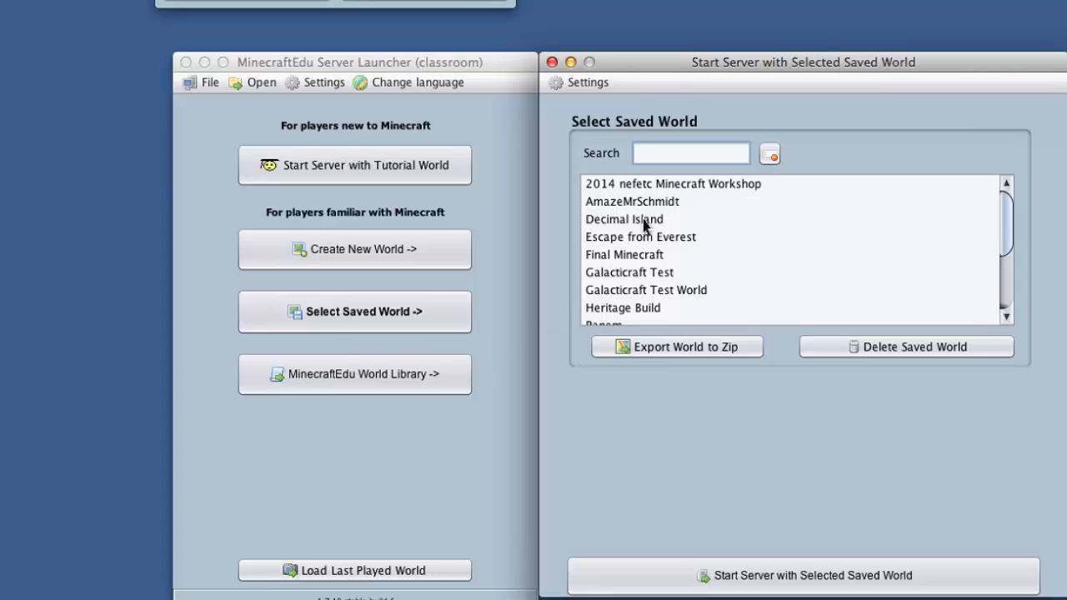
{"action": "scroll", "coordinate": [1000, 222], "scroll_direction": "down", "scroll_amount": 5}
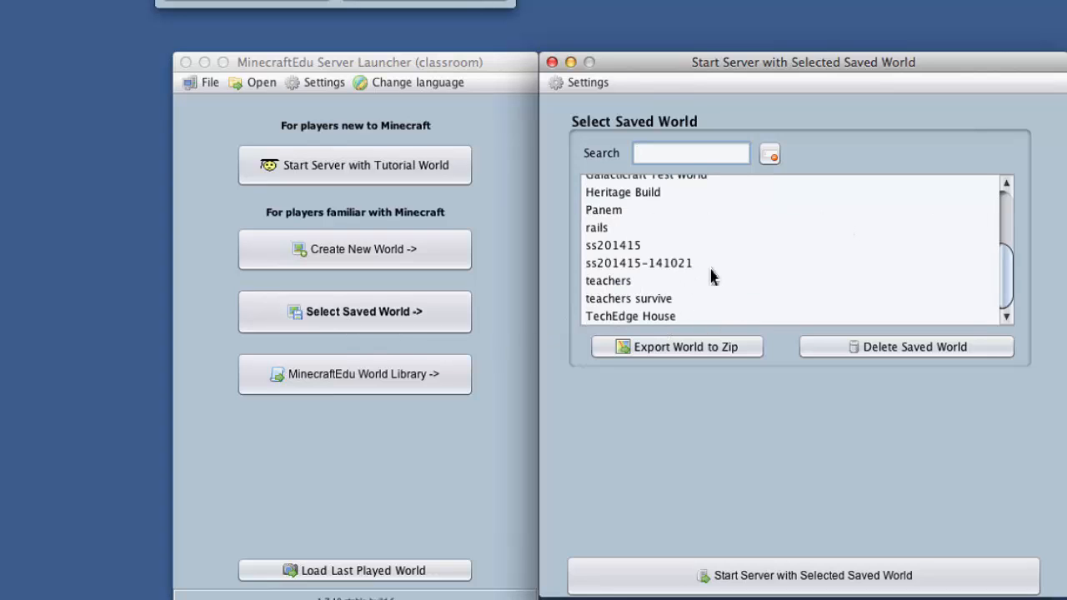
{"action": "scroll", "coordinate": [711, 276], "scroll_direction": "up", "scroll_amount": 3}
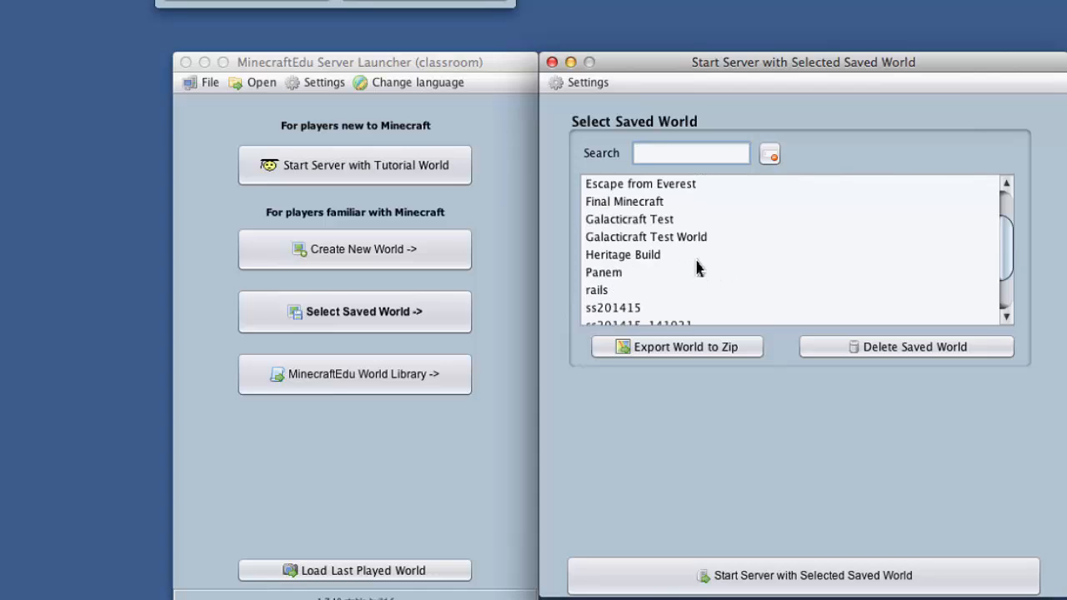
{"action": "scroll", "coordinate": [698, 267], "scroll_direction": "up", "scroll_amount": 3}
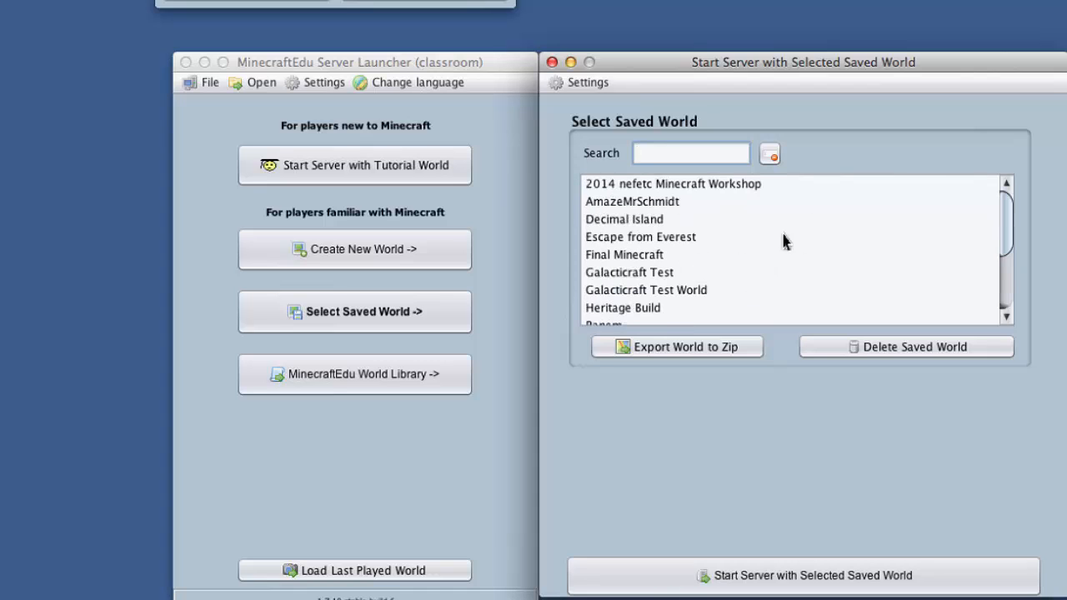
{"action": "scroll", "coordinate": [750, 233], "scroll_direction": "down", "scroll_amount": 4}
{"action": "scroll", "coordinate": [729, 218], "scroll_direction": "down", "scroll_amount": 3}
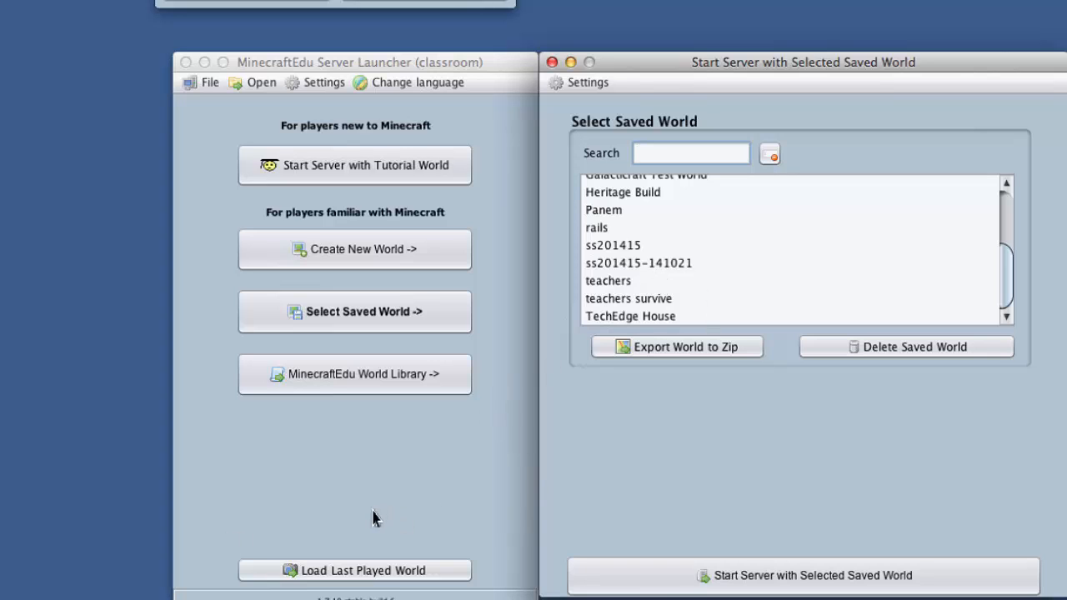
{"action": "left_click", "coordinate": [552, 63]}
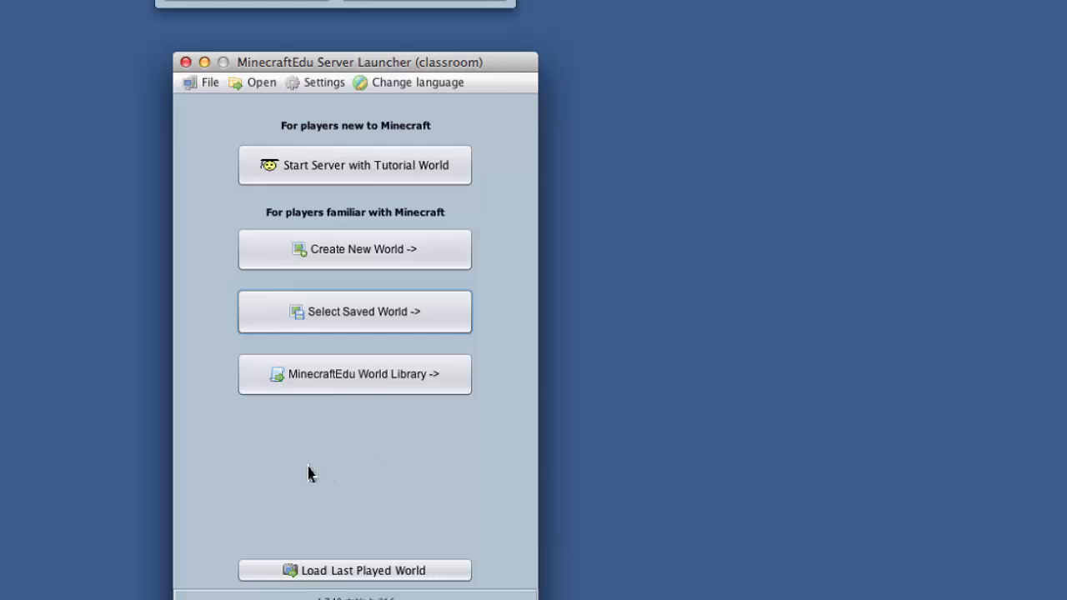
View the downloaded worlds in the MinecraftEdu World Library and close that window.
{"action": "left_click", "coordinate": [377, 385]}
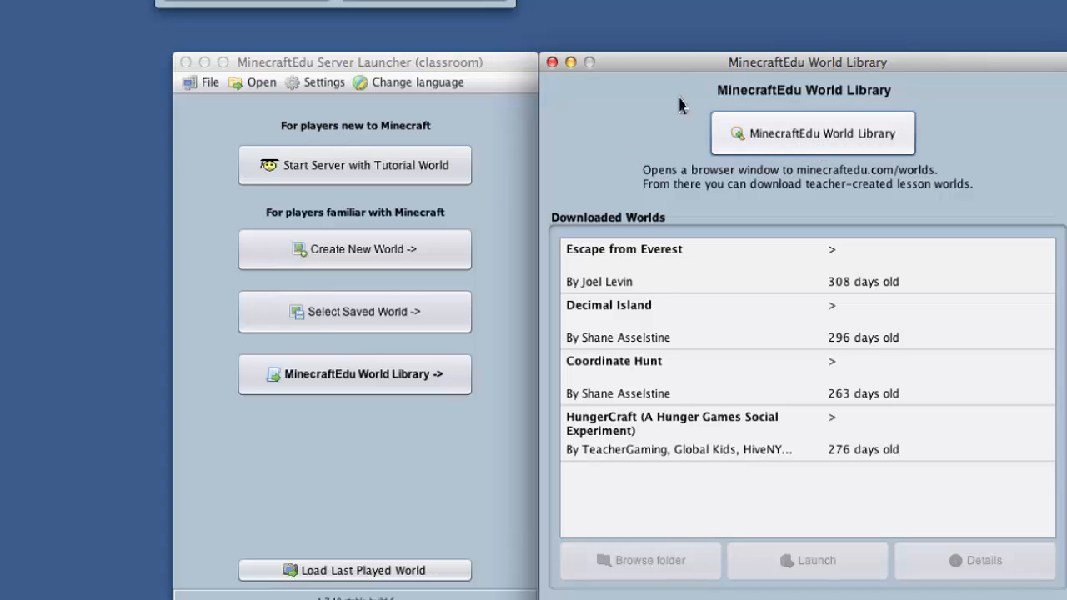
{"action": "left_click", "coordinate": [552, 62]}
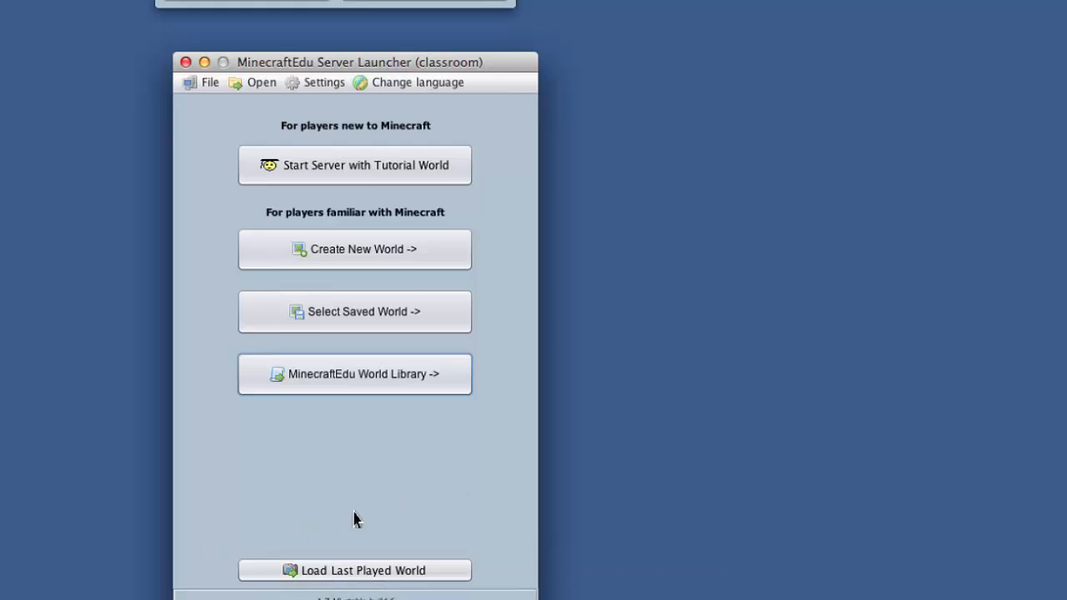
Start the server with the last played world and view its world information.
{"action": "left_click", "coordinate": [360, 572]}
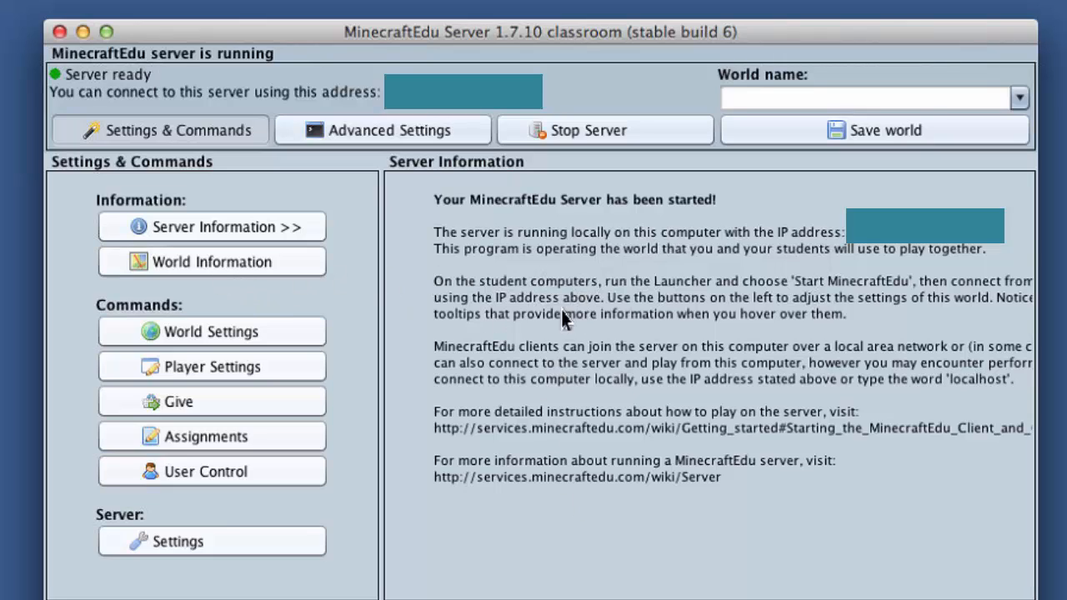
{"action": "left_click", "coordinate": [204, 275]}
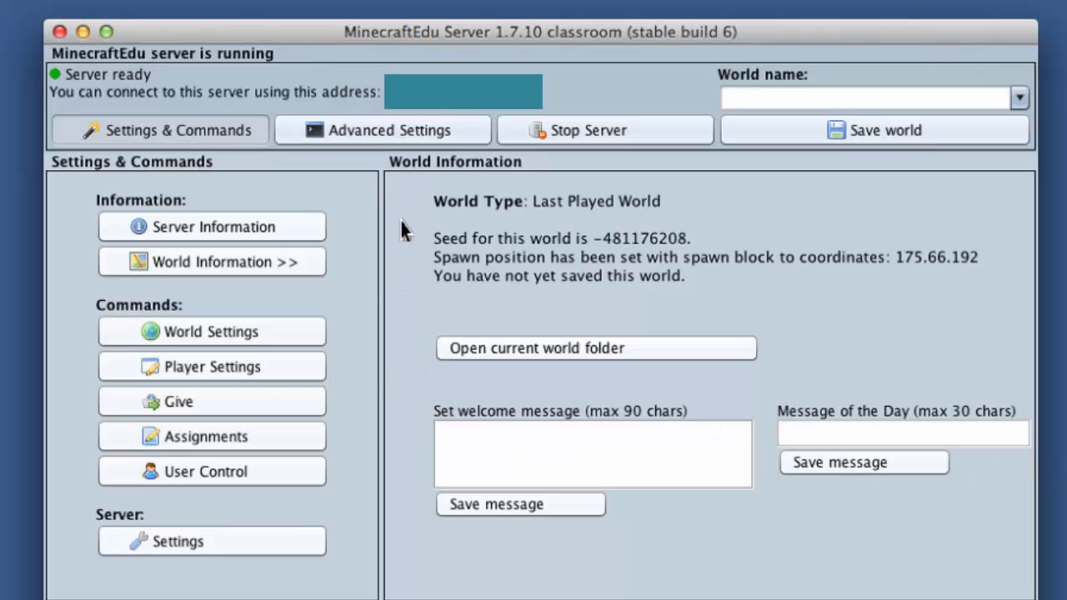
Review the running server's world settings, player settings, Give, Assignments and User Control options, and its general server settings.
{"action": "left_click", "coordinate": [162, 335]}
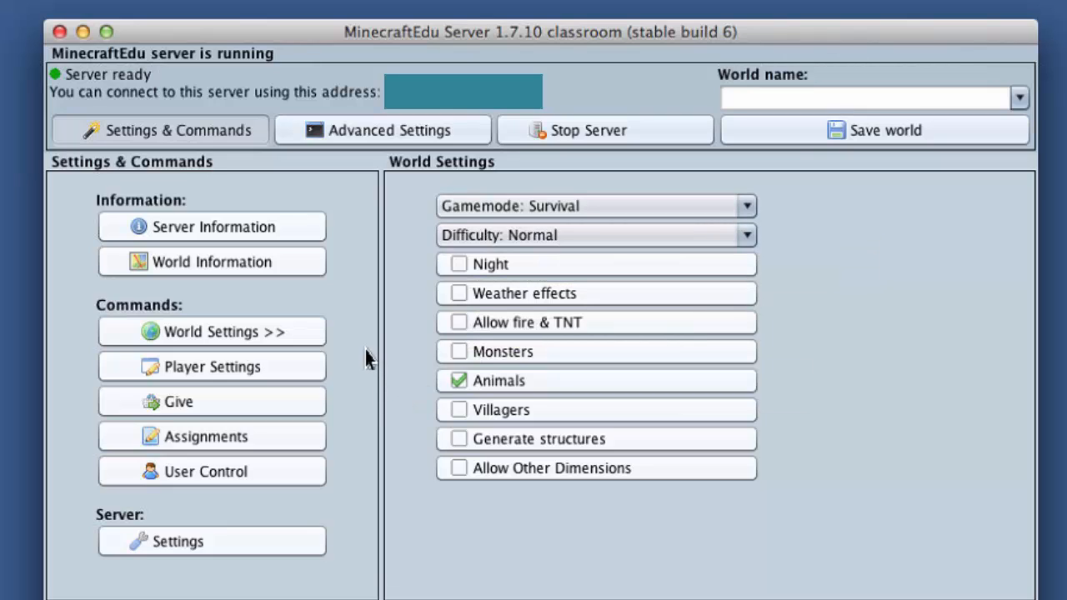
{"action": "left_click", "coordinate": [174, 369]}
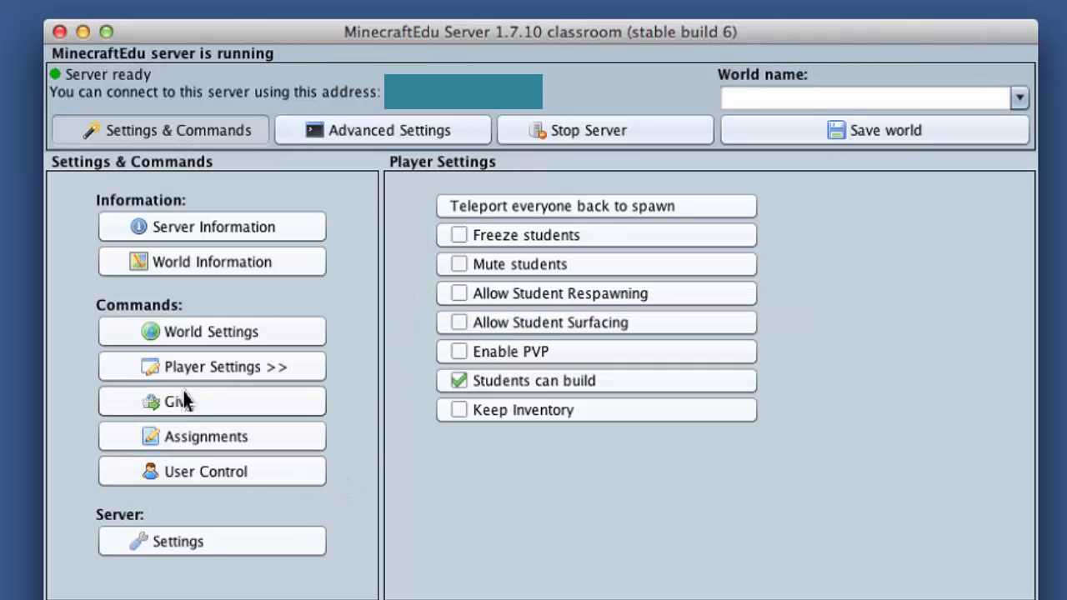
{"action": "left_click", "coordinate": [204, 411]}
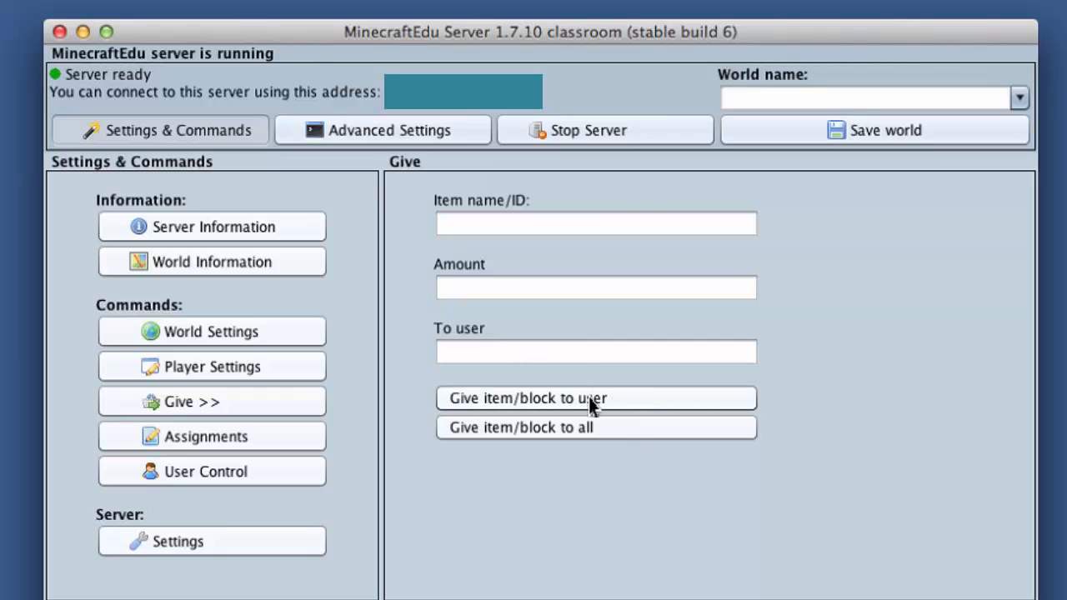
{"action": "left_click", "coordinate": [202, 444]}
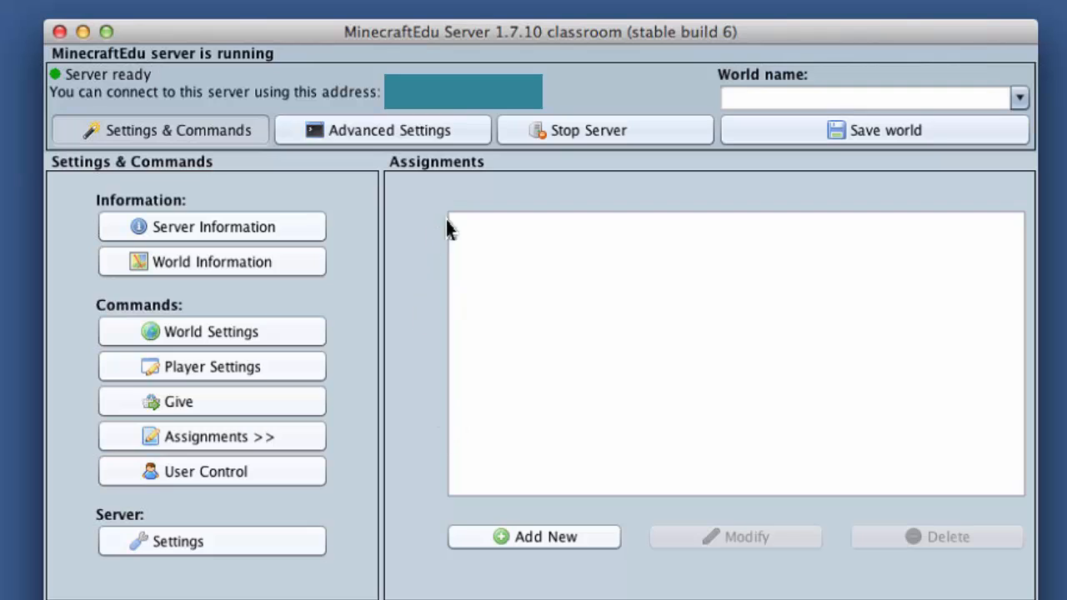
{"action": "left_click", "coordinate": [190, 483]}
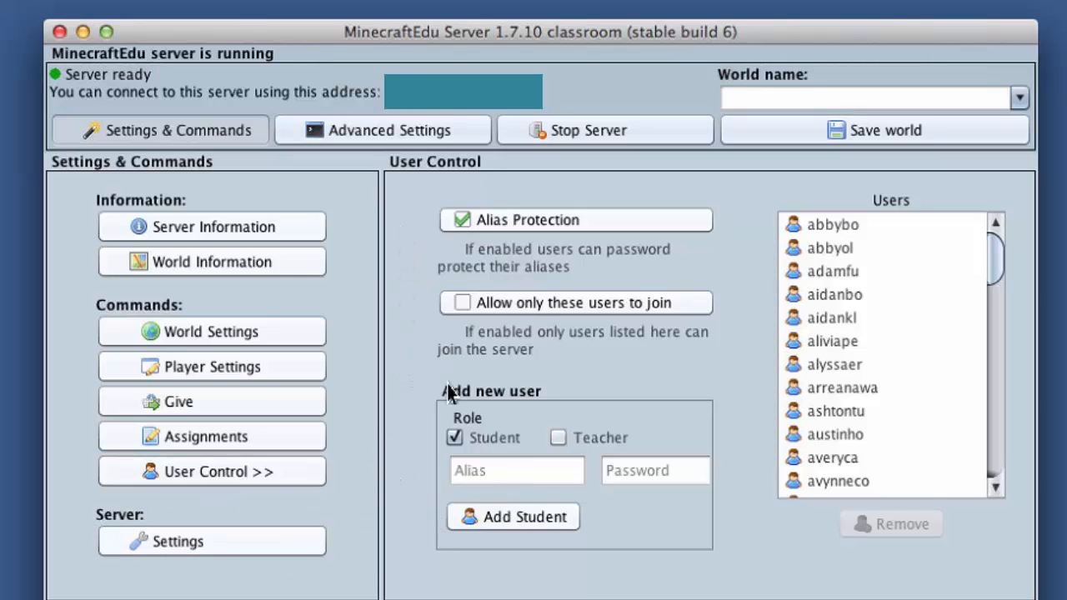
{"action": "left_click", "coordinate": [215, 543]}
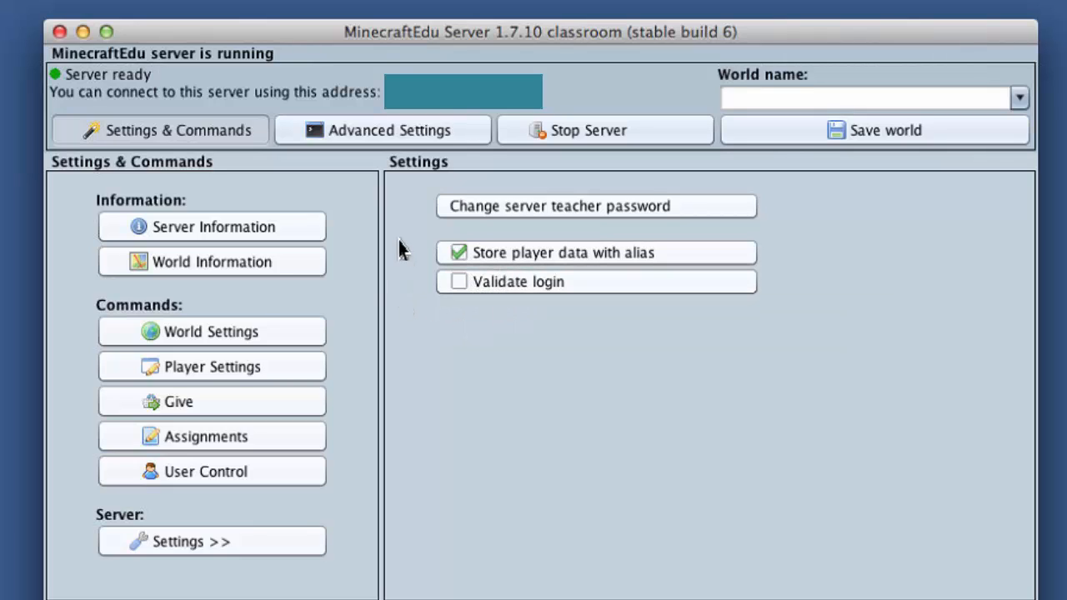
Inspect the server's advanced settings with its stats, players and log, and return to the settings and commands.
{"action": "left_click", "coordinate": [359, 141]}
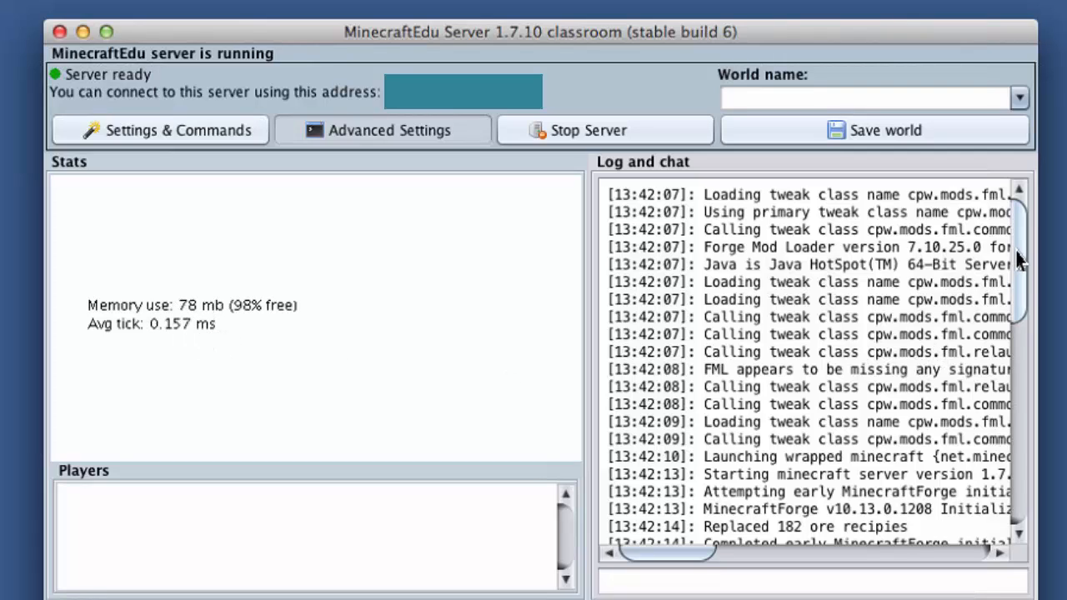
{"action": "left_click_drag", "start_coordinate": [1019, 261], "coordinate": [1017, 224]}
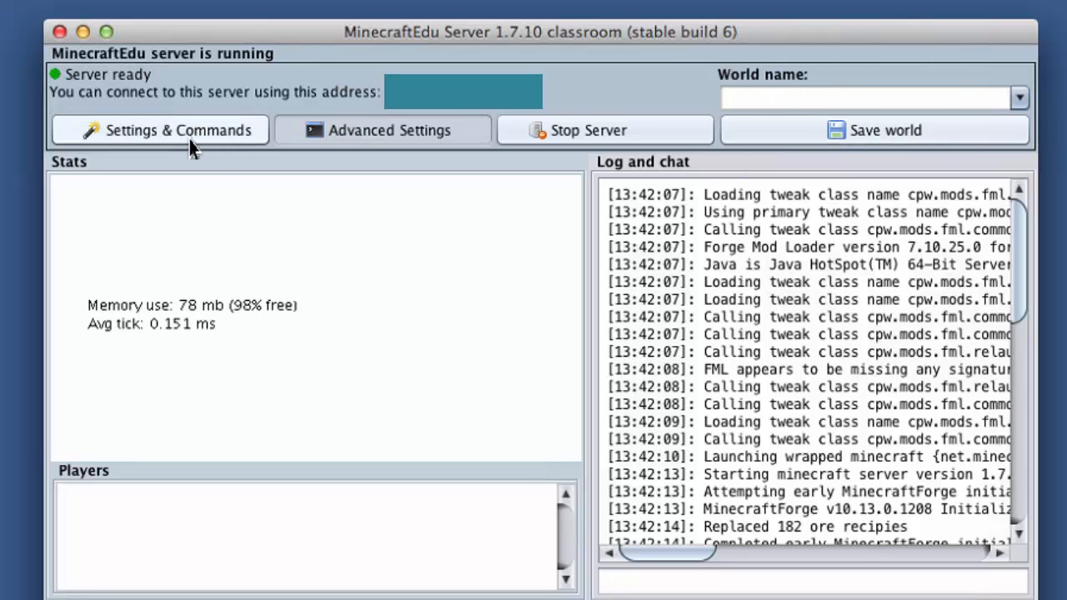
{"action": "left_click", "coordinate": [235, 142]}
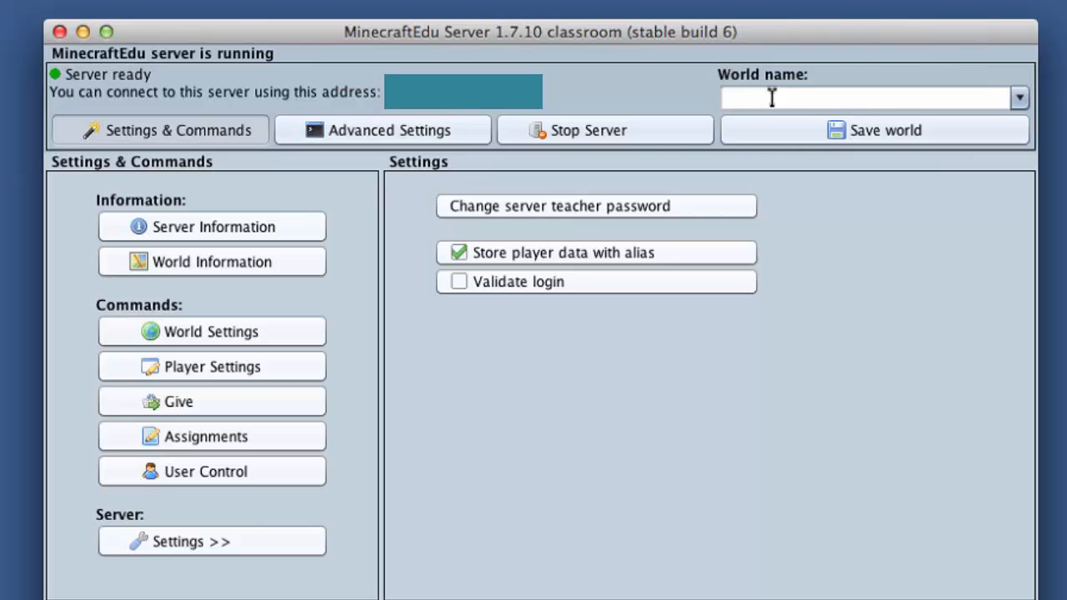
Look through the existing world names available for saving the current world, and close the list without choosing one.
{"action": "left_click", "coordinate": [772, 98]}
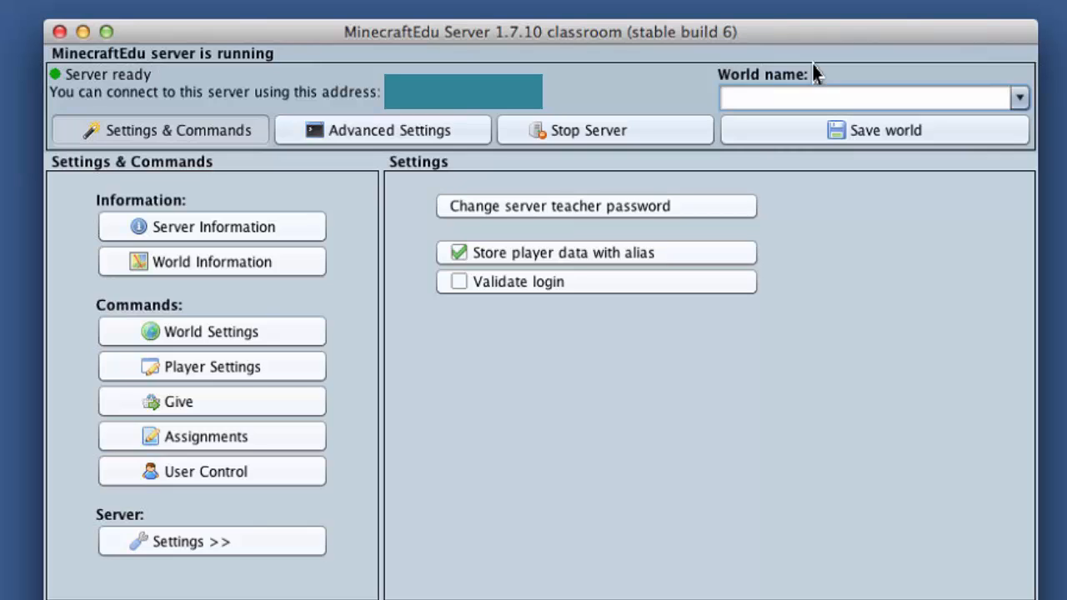
{"action": "left_click", "coordinate": [1018, 97]}
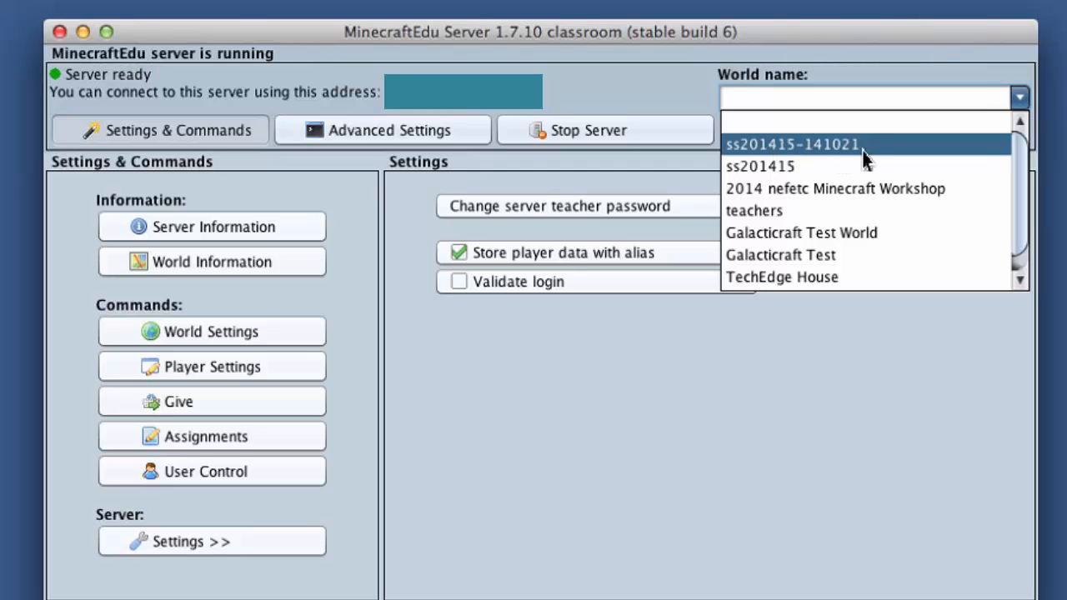
{"action": "left_click", "coordinate": [848, 51]}
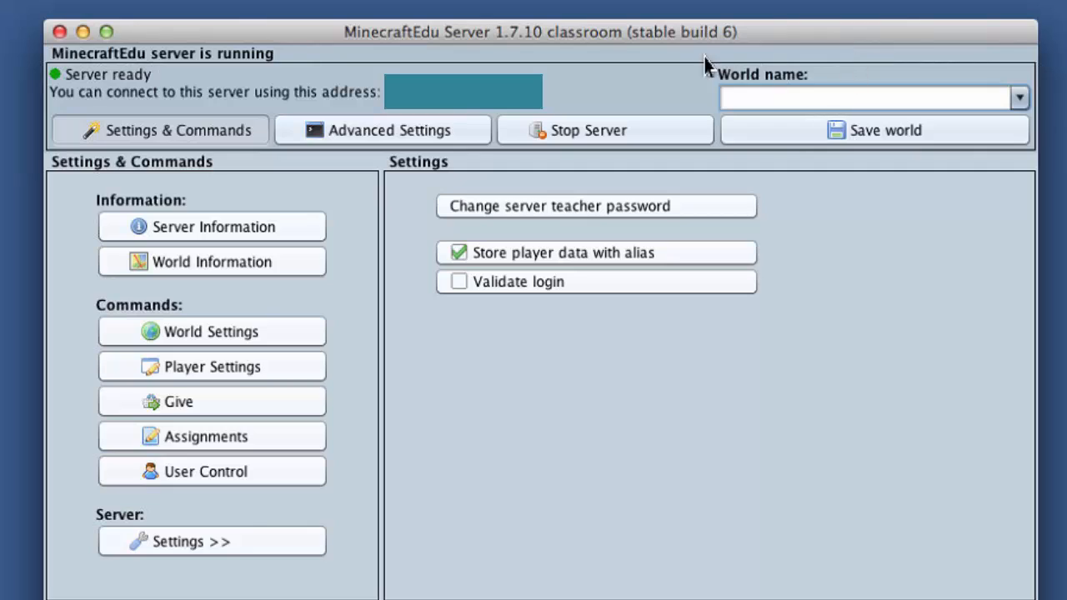